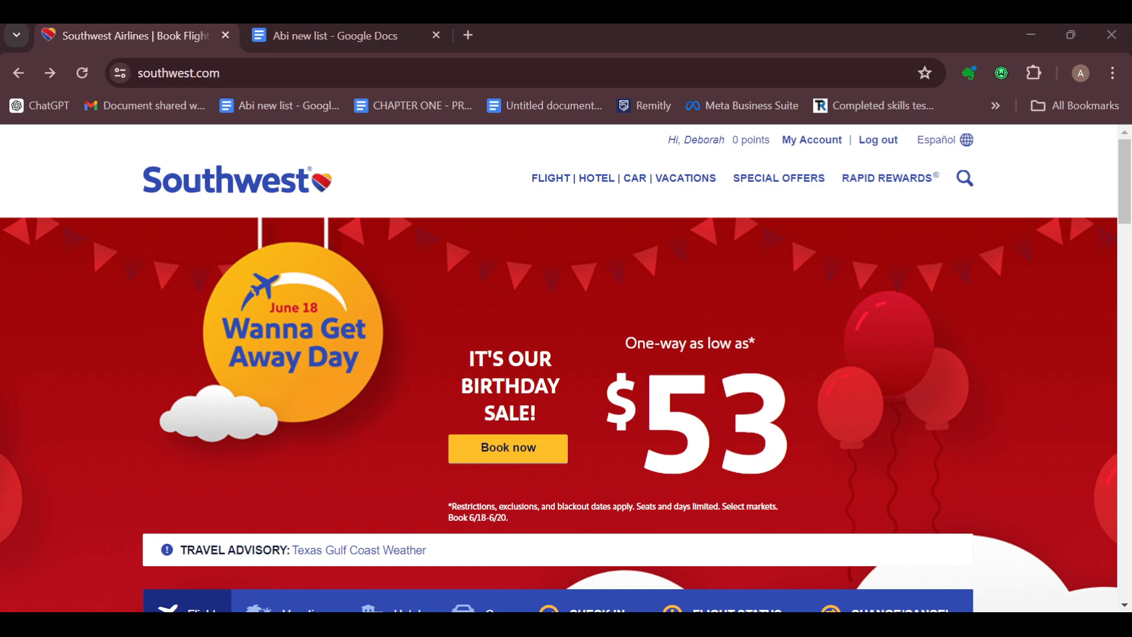
pyautogui.scroll(-2, 566, 368)
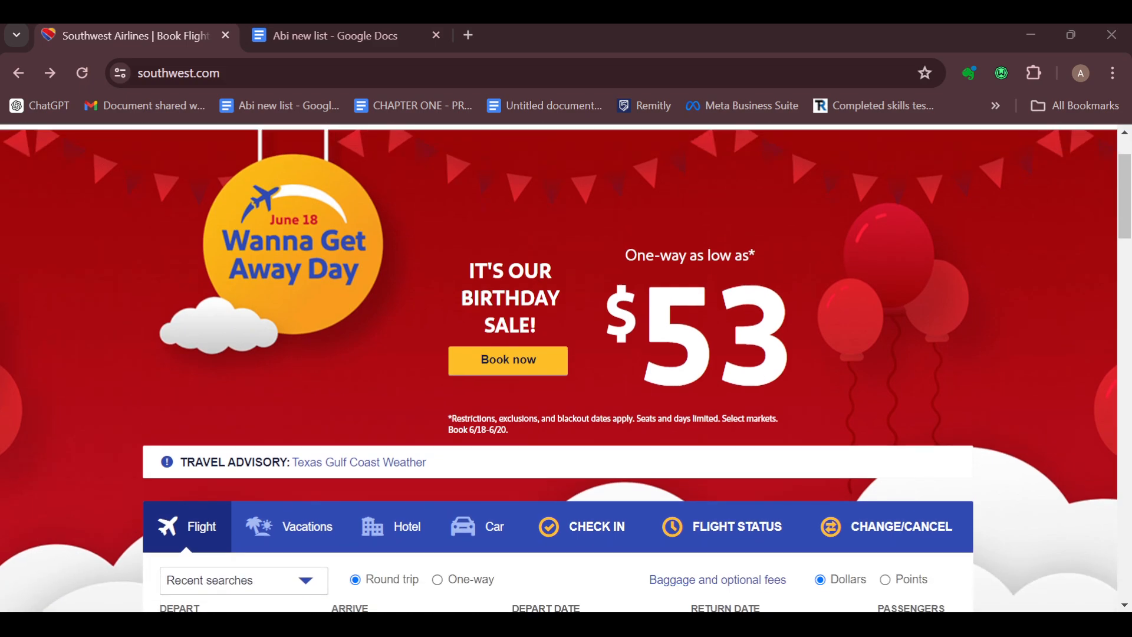
pyautogui.scroll(2, 566, 368)
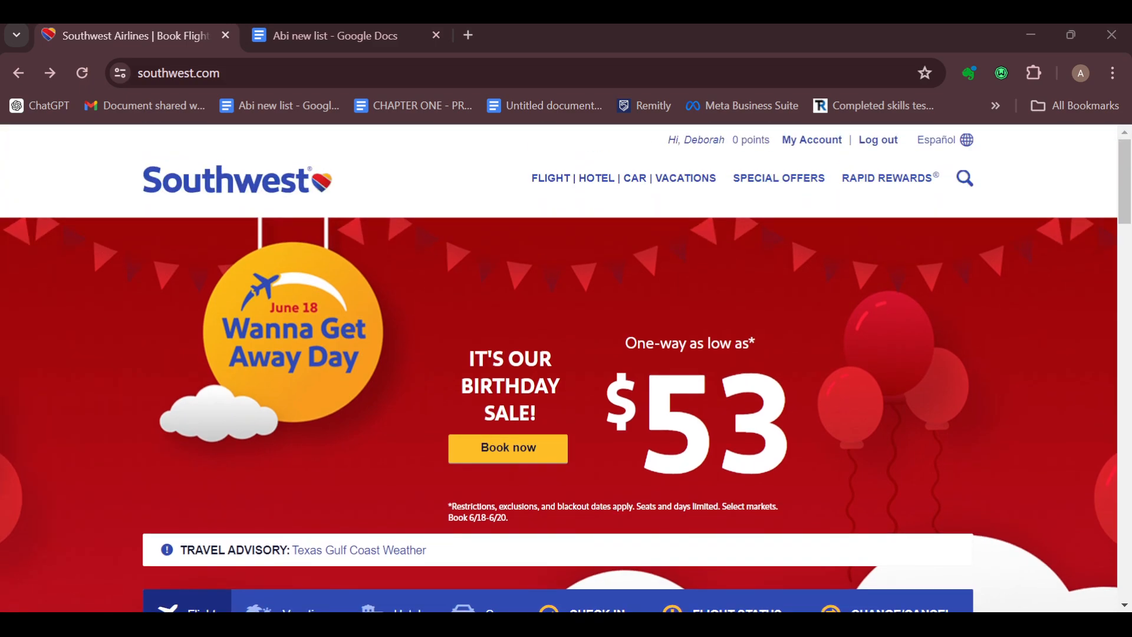
pyautogui.scroll(-1, 566, 368)
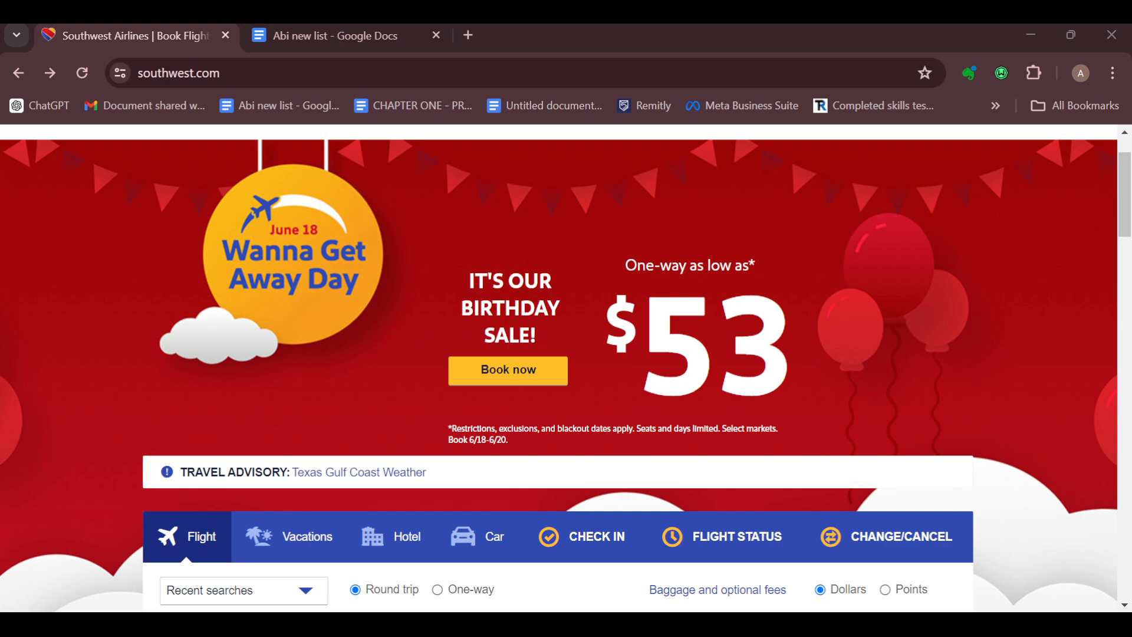
pyautogui.scroll(-4, 559, 368)
pyautogui.scroll(5, 559, 368)
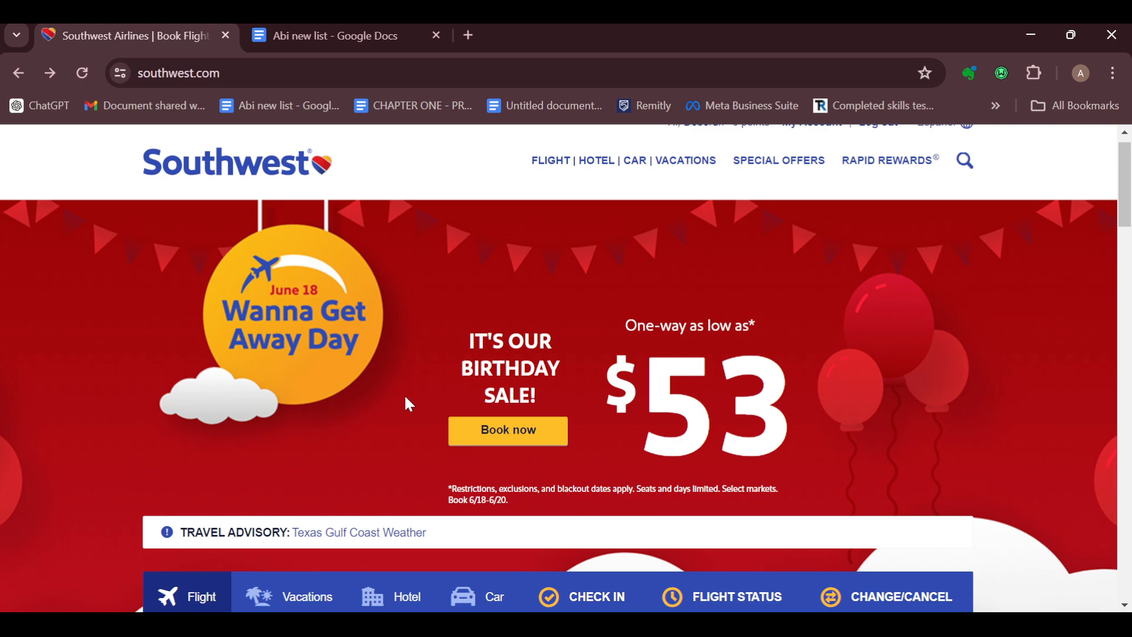
# - Set the flight's arrival to all Miami Area Airports and open the Low Fare Calendar
pyautogui.scroll(-7, 405, 397)
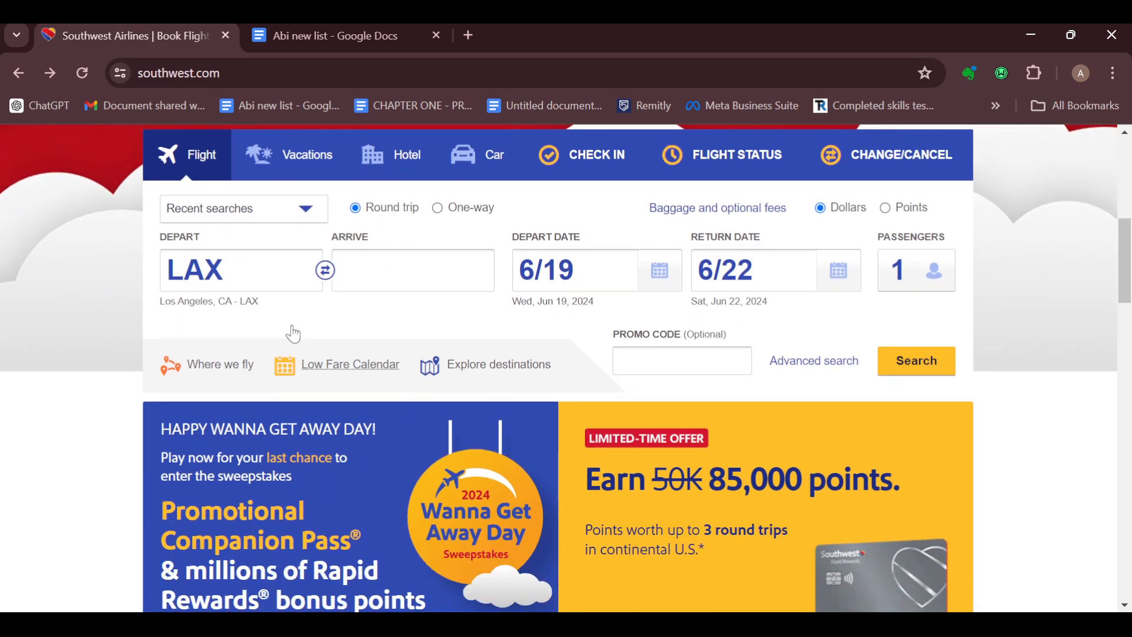
pyautogui.scroll(2, 362, 194)
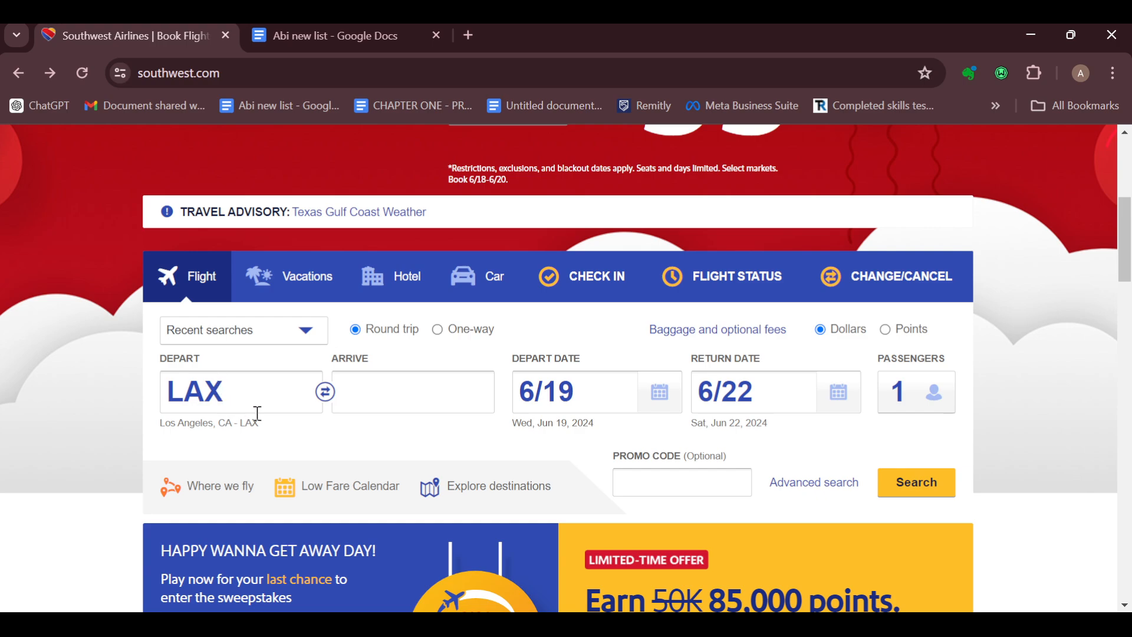
pyautogui.click(398, 392)
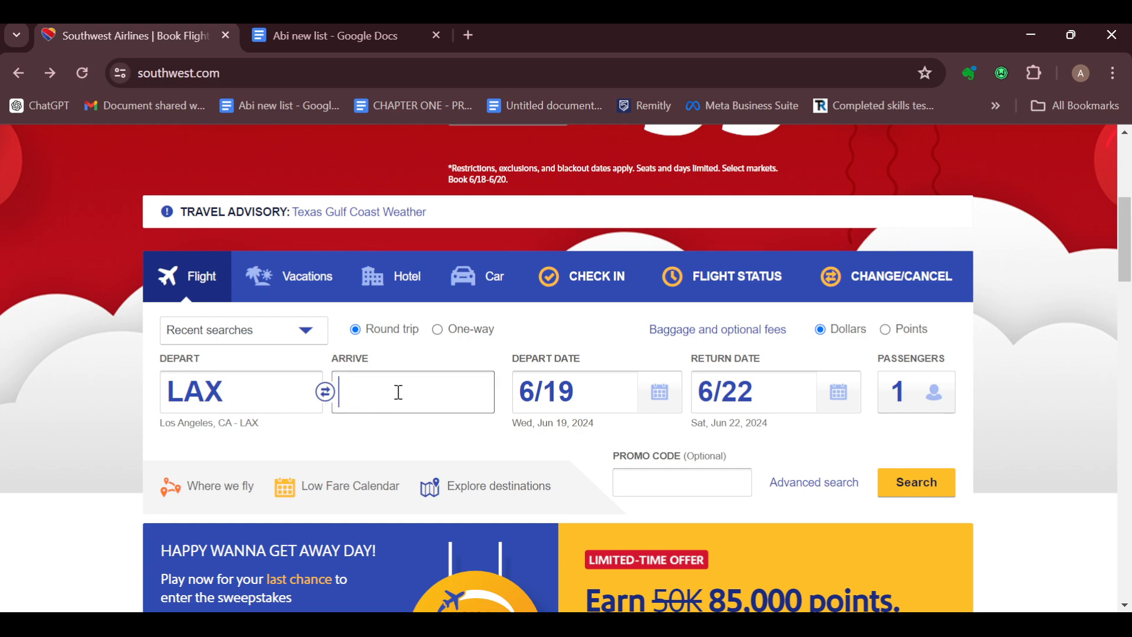
pyautogui.write('miam')
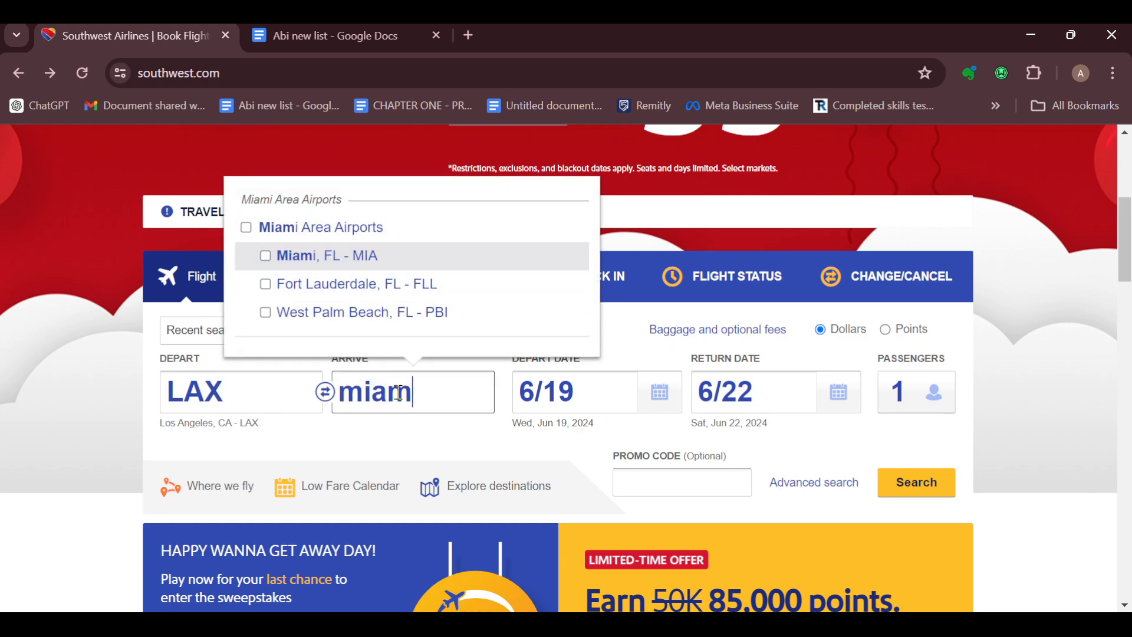
pyautogui.click(253, 230)
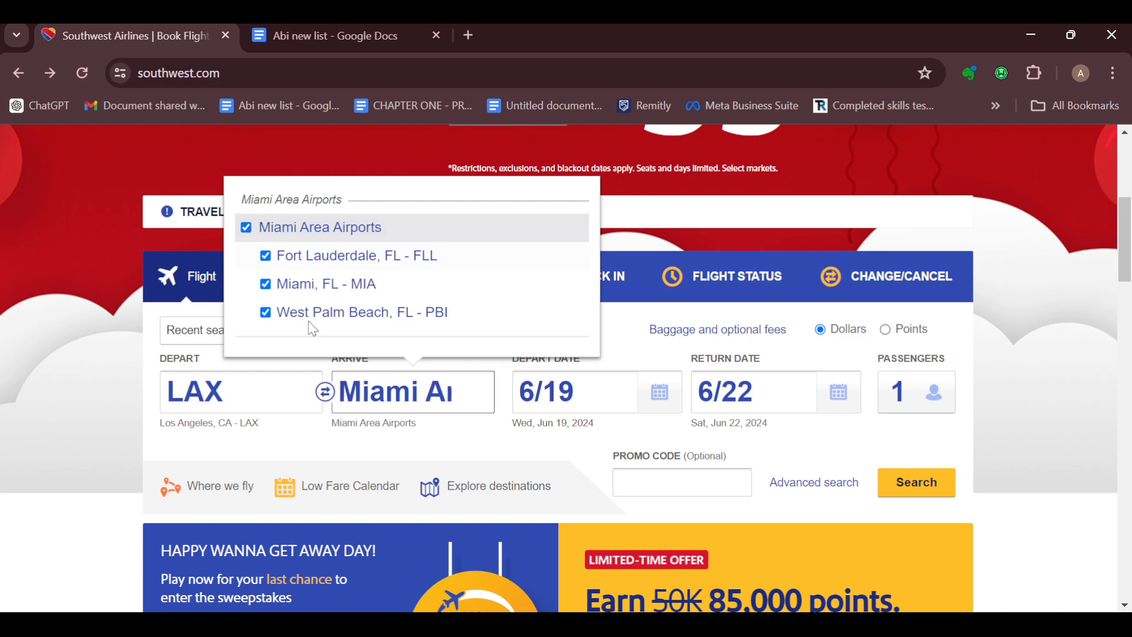
pyautogui.click(331, 490)
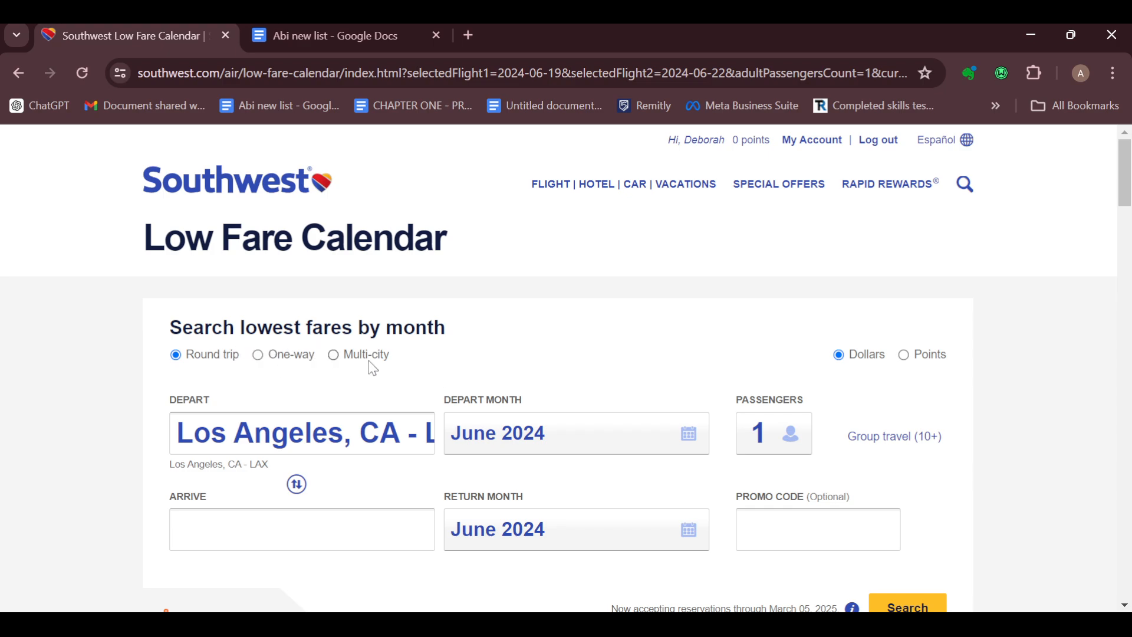
# - Set the arrival airport to Miami, FL - MIA and search the lowest fares by month
pyautogui.scroll(-4, 370, 366)
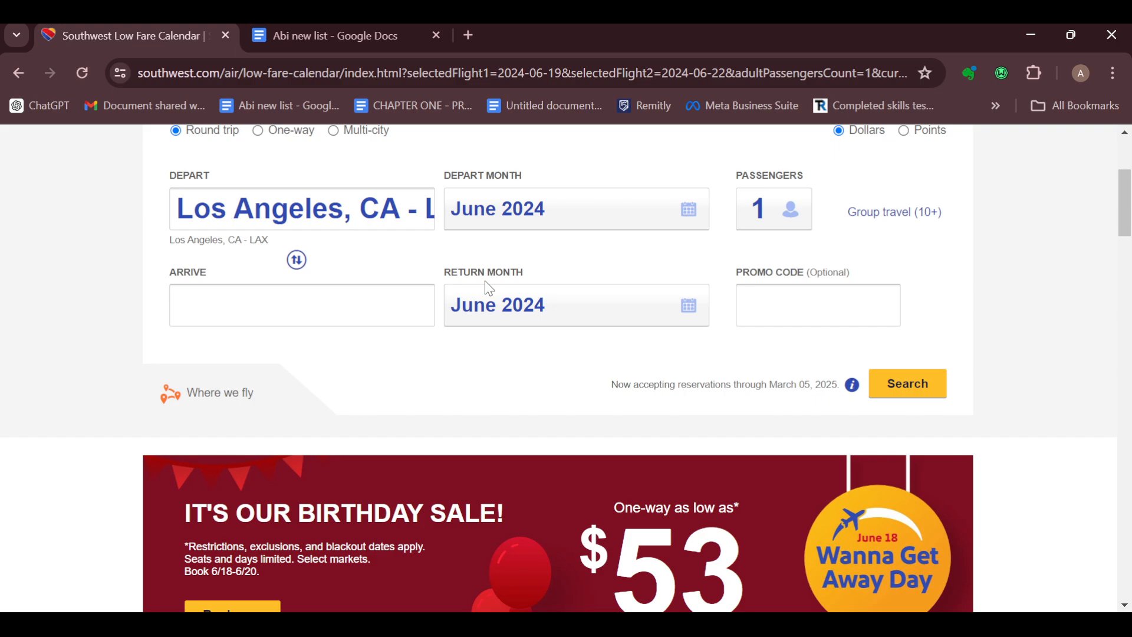
pyautogui.click(263, 319)
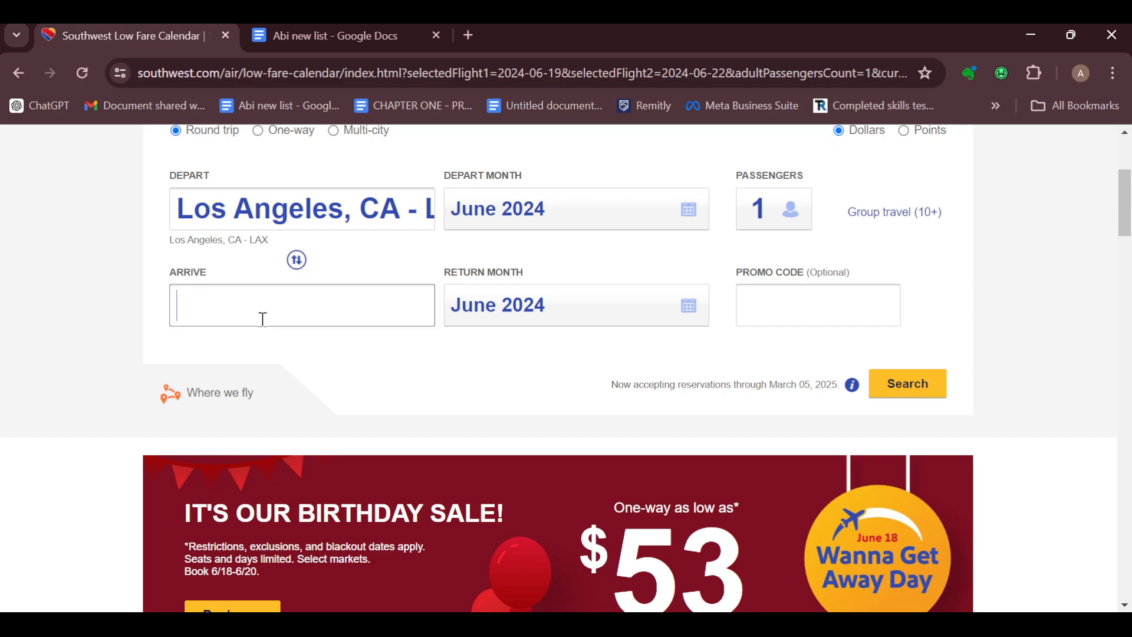
pyautogui.write('mia')
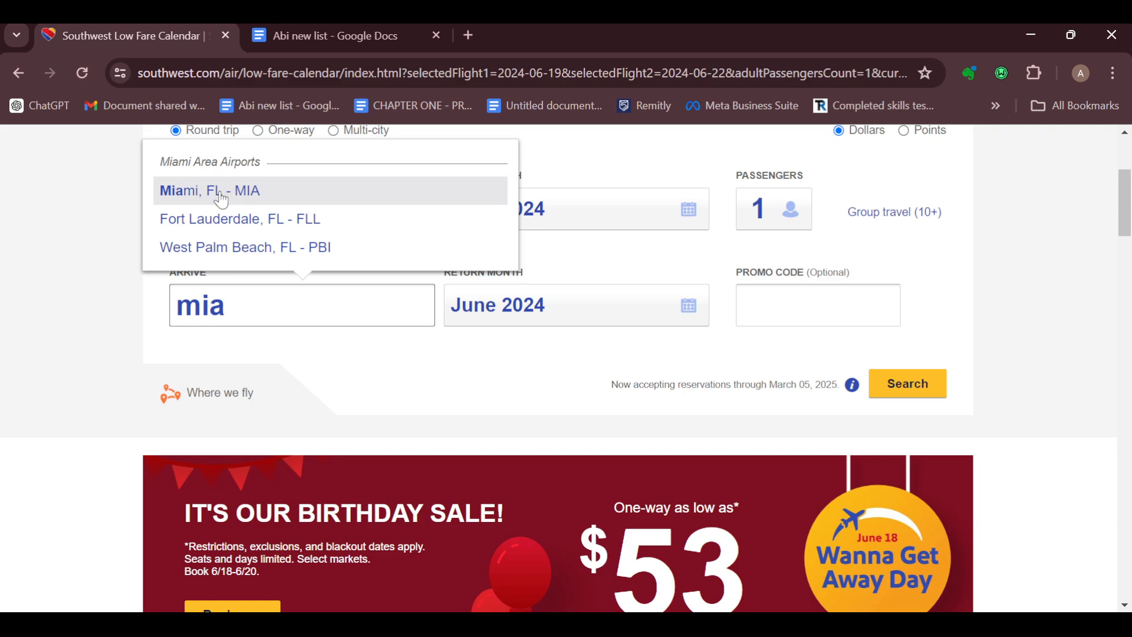
pyautogui.click(221, 201)
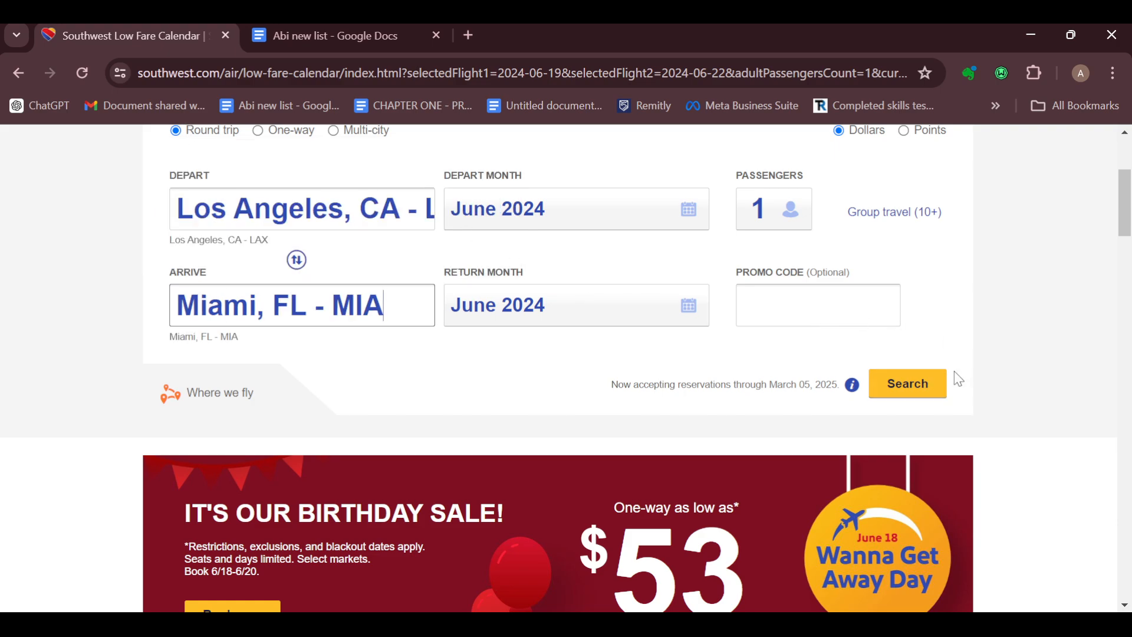
pyautogui.click(922, 388)
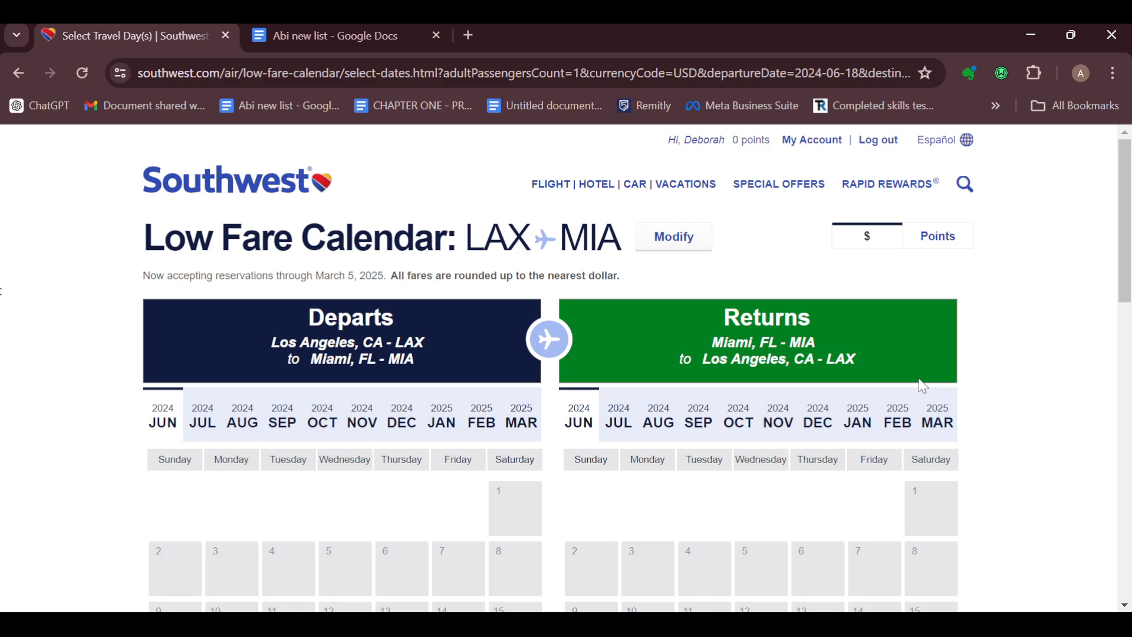
# - Review the June fares and trip summary, and continue to flight times for the June 19 to June 22 trip
pyautogui.scroll(-4, 922, 386)
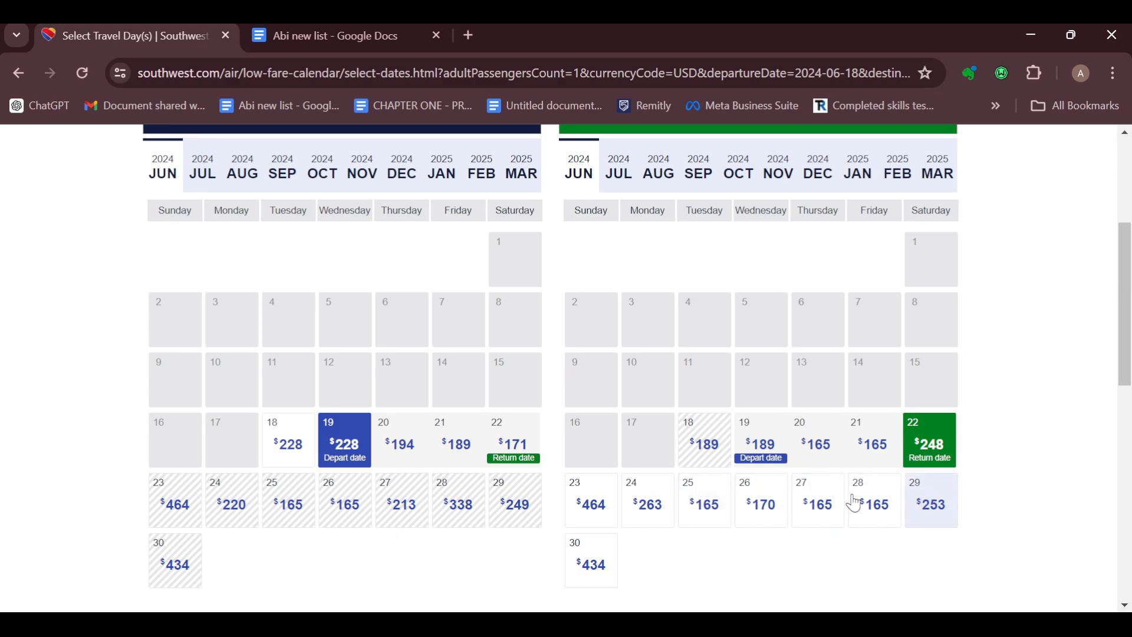
pyautogui.scroll(-6, 688, 507)
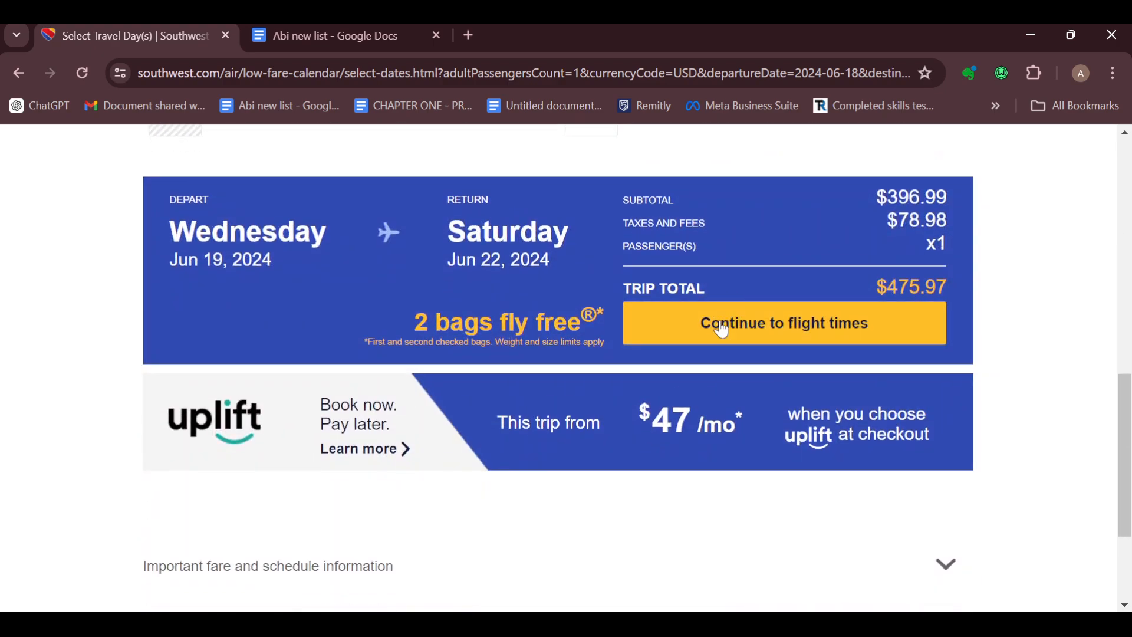
pyautogui.click(729, 307)
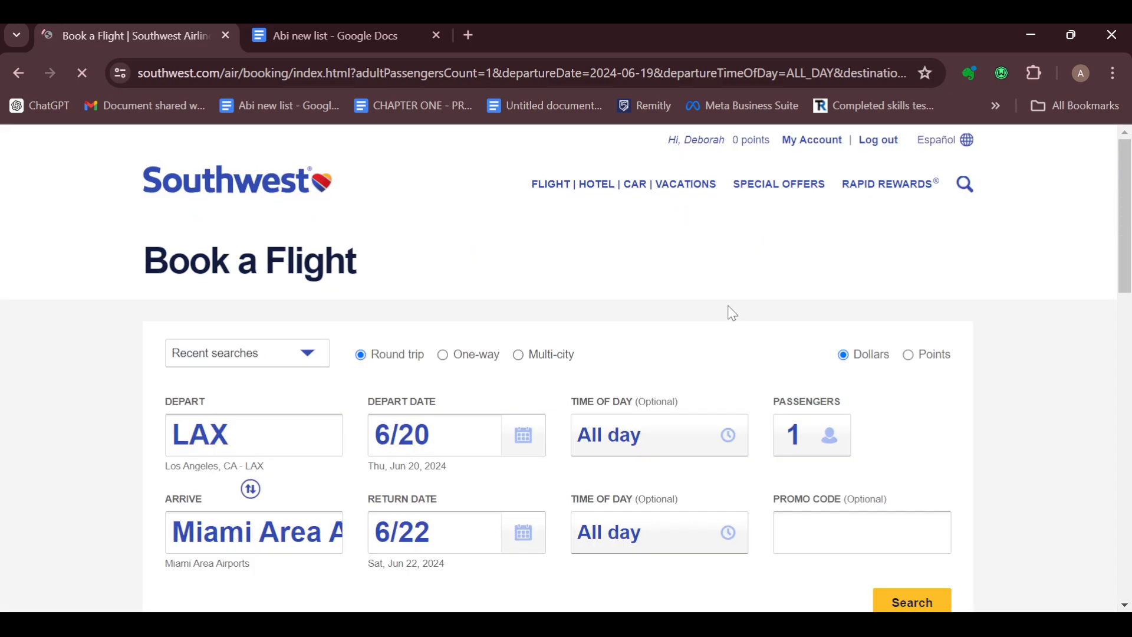
# - Set the flight booking's depart date to 6/25 and its return date to 6/28
pyautogui.scroll(-5, 732, 313)
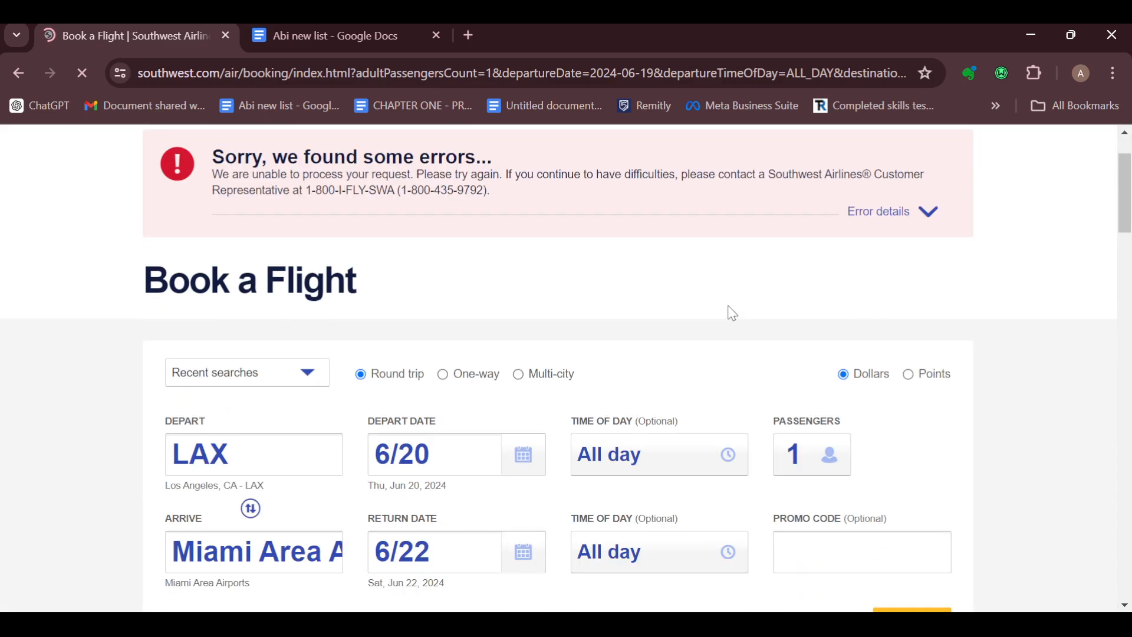
pyautogui.scroll(5, 732, 313)
pyautogui.scroll(-2, 445, 561)
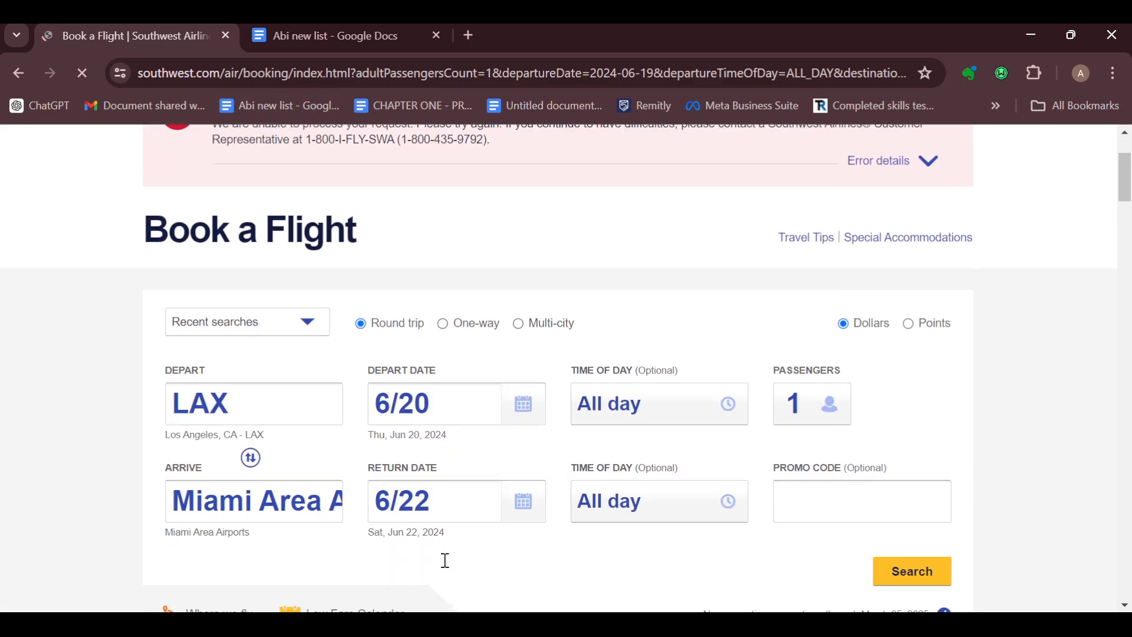
pyautogui.scroll(2, 383, 355)
pyautogui.scroll(-3, 420, 541)
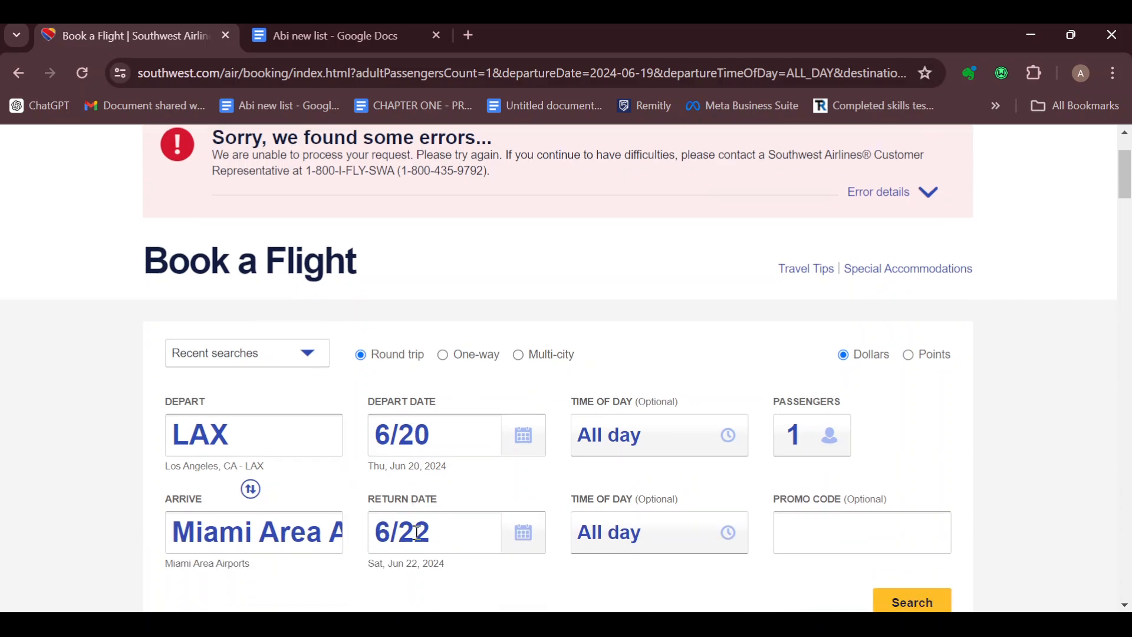
pyautogui.scroll(-2, 419, 541)
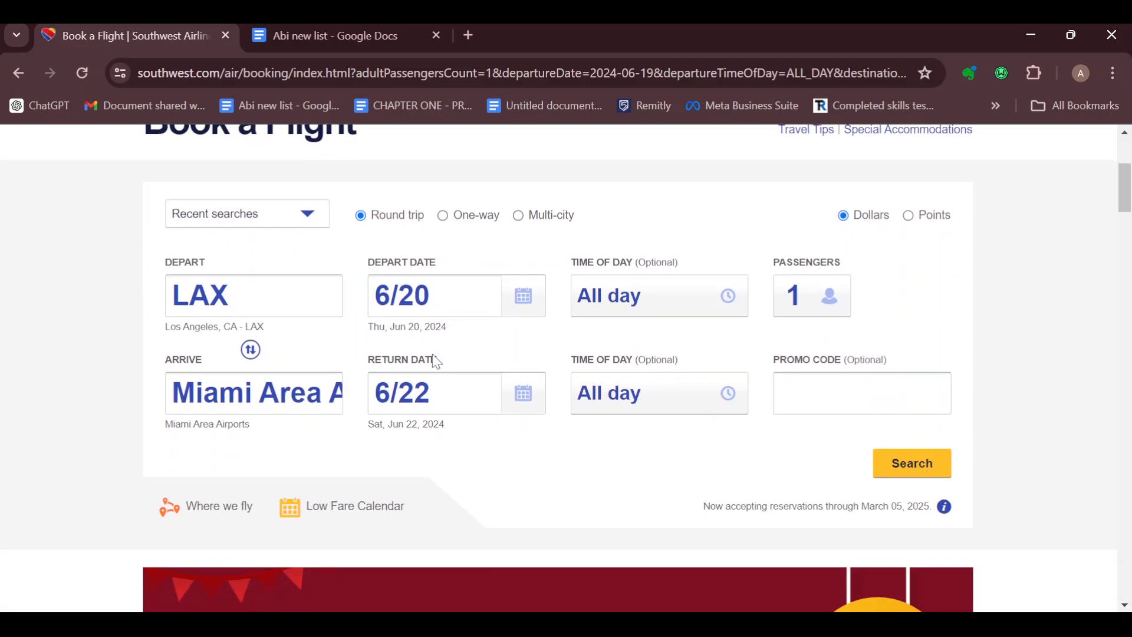
pyautogui.click(436, 289)
pyautogui.click(466, 604)
pyautogui.scroll(-1, 460, 602)
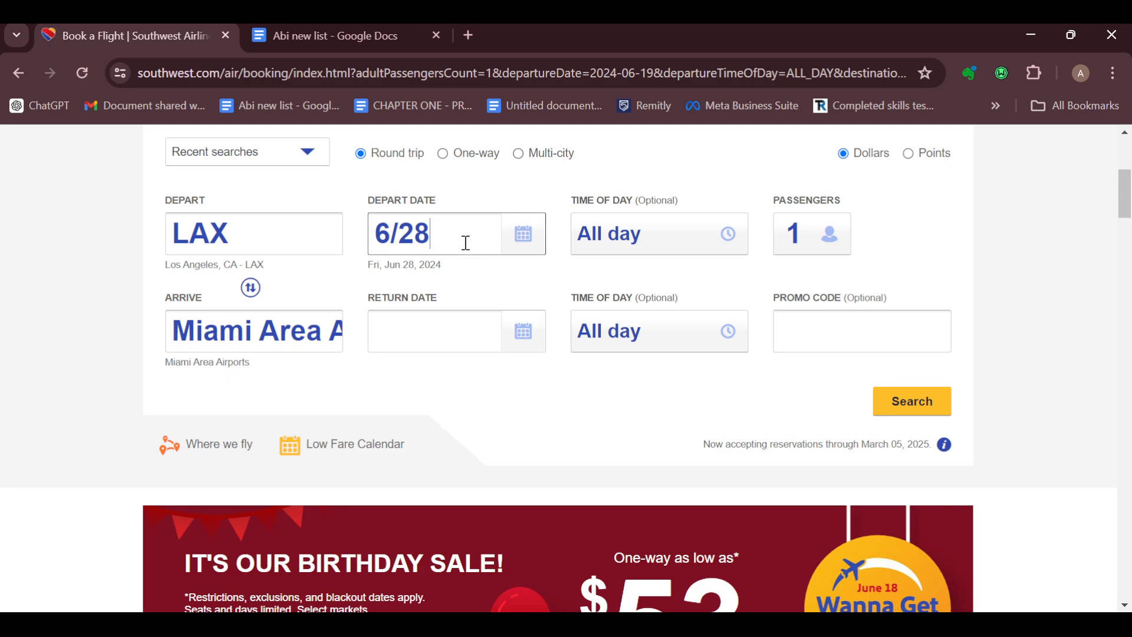
pyautogui.click(466, 242)
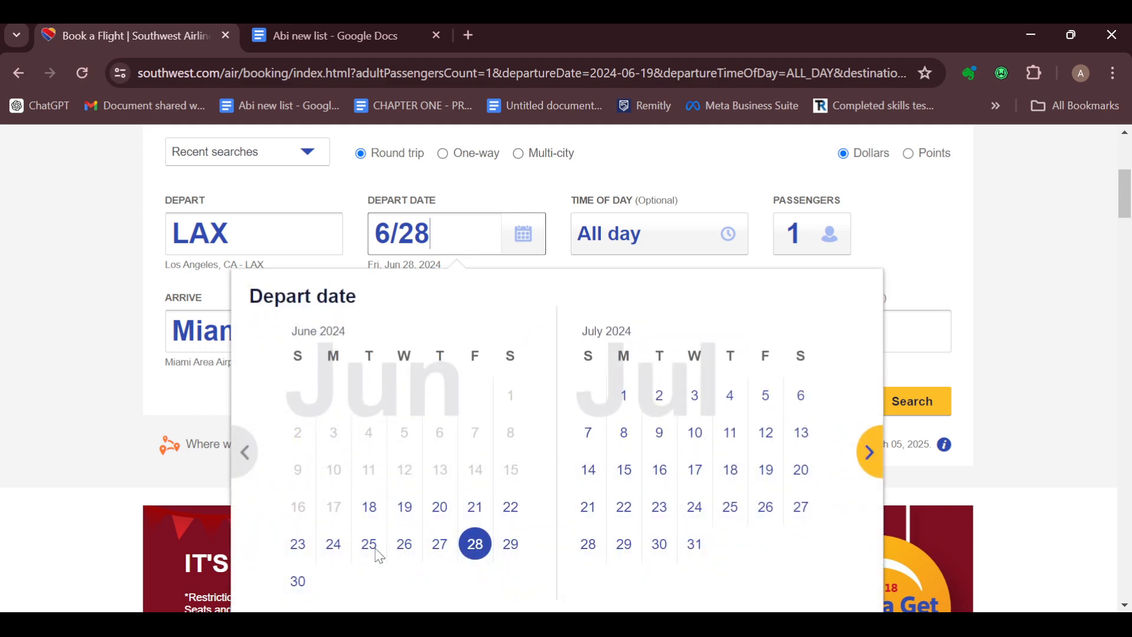
pyautogui.click(370, 548)
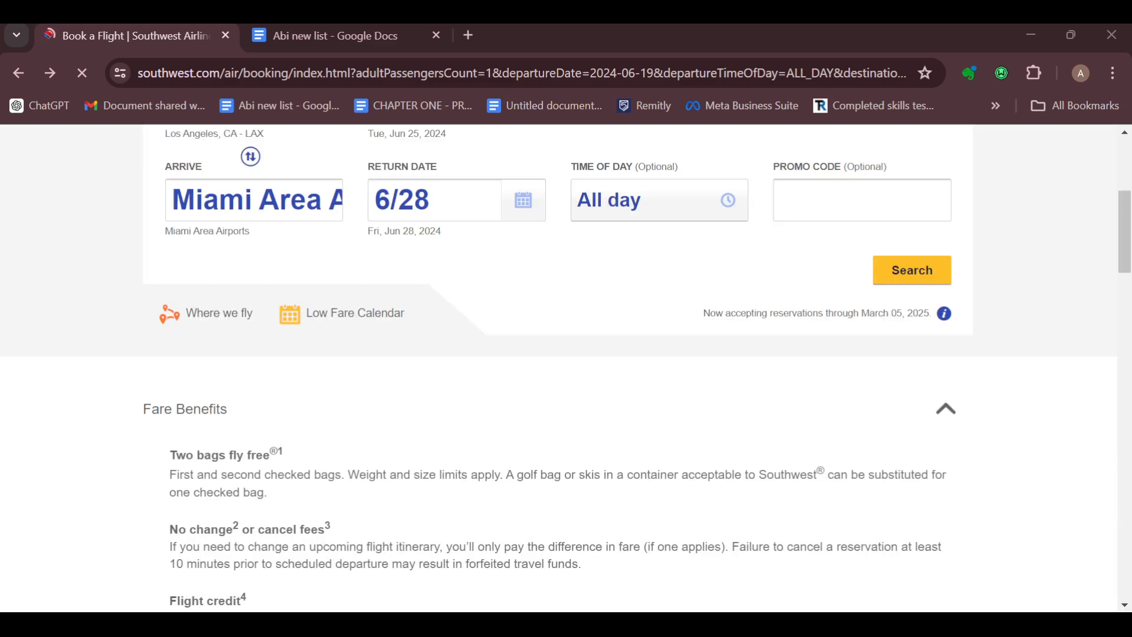
# - Go back through the fare calendar pages to the Southwest homepage
pyautogui.scroll(3, 558, 368)
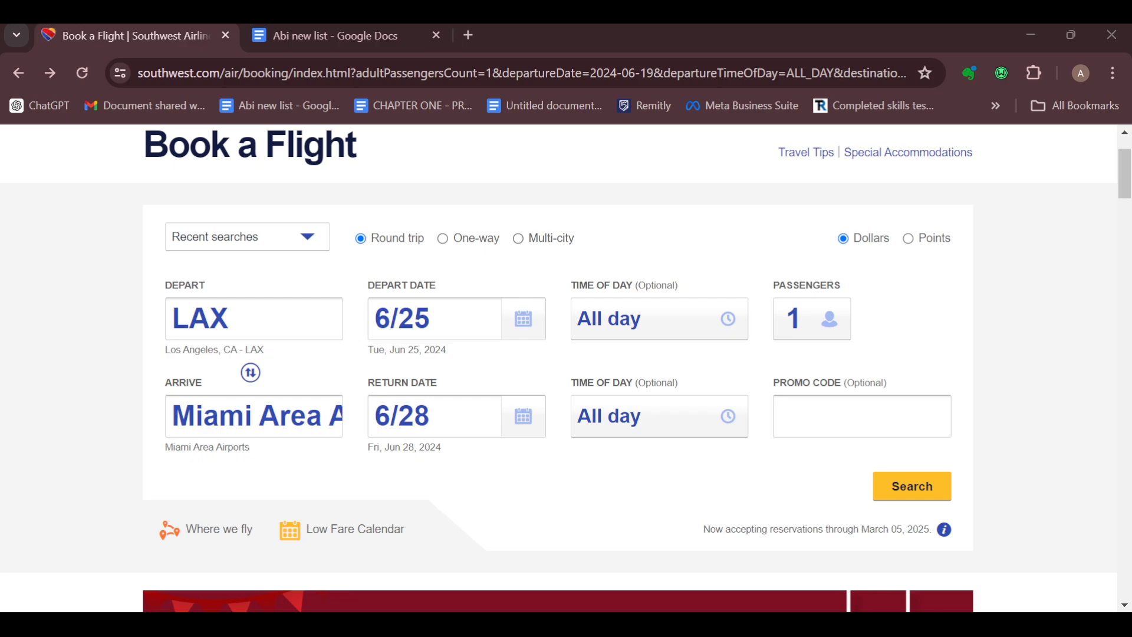
pyautogui.scroll(2, 558, 368)
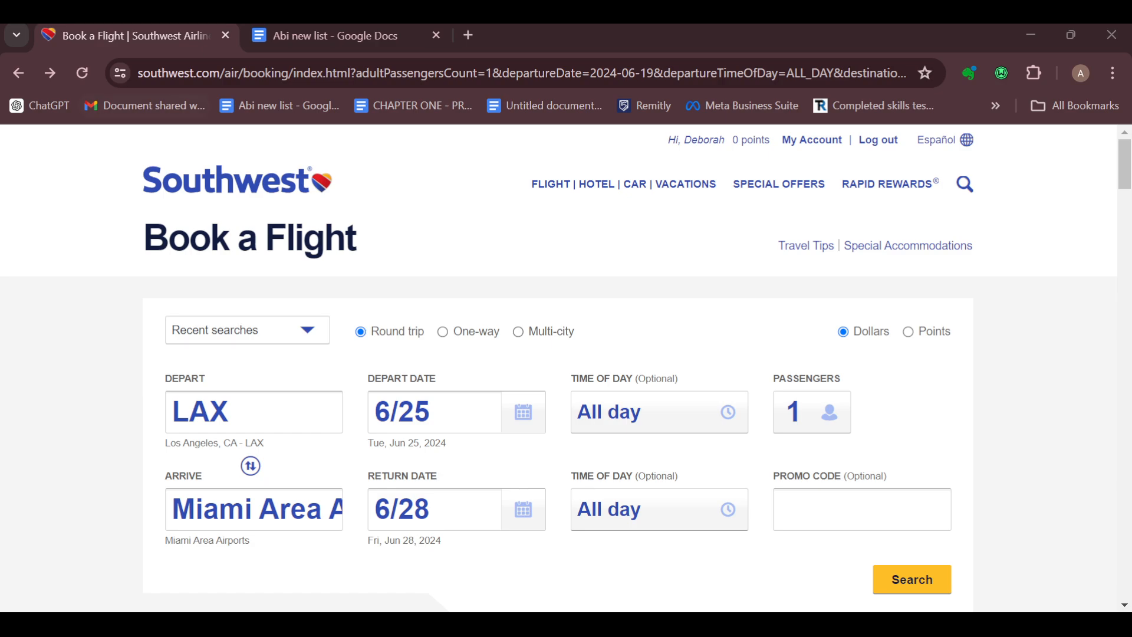
pyautogui.click(17, 77)
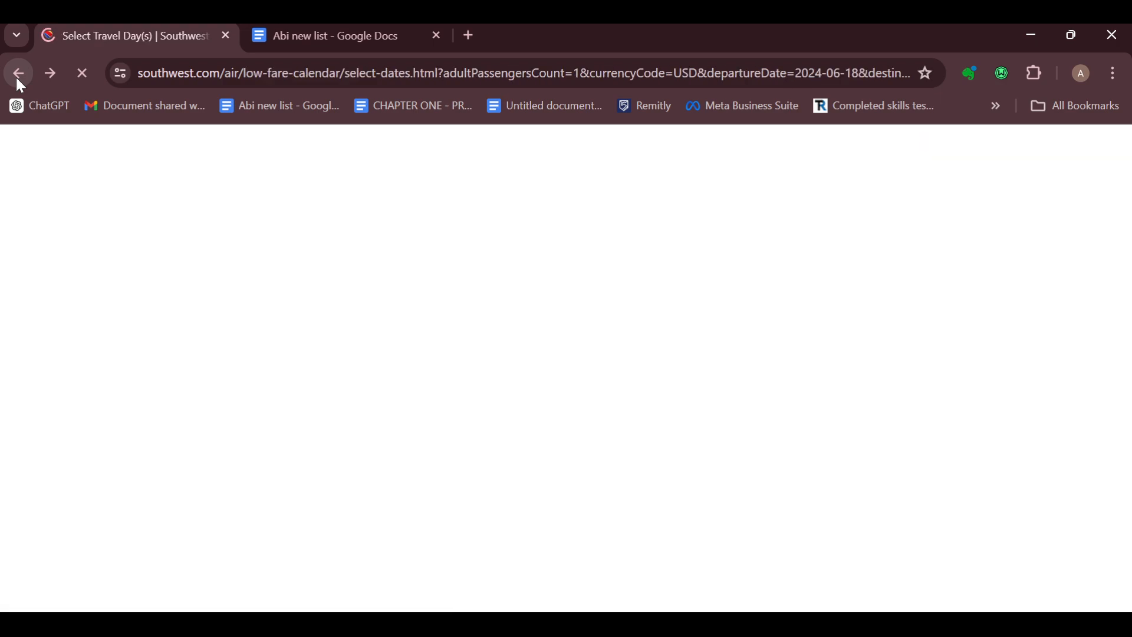
pyautogui.click(18, 74)
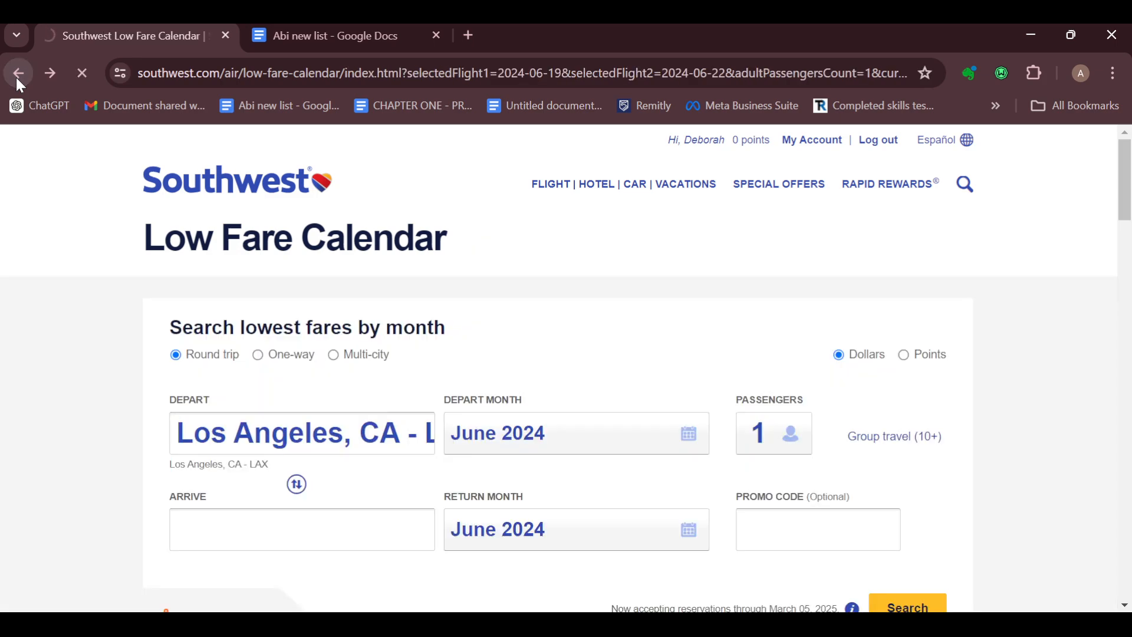
pyautogui.click(18, 74)
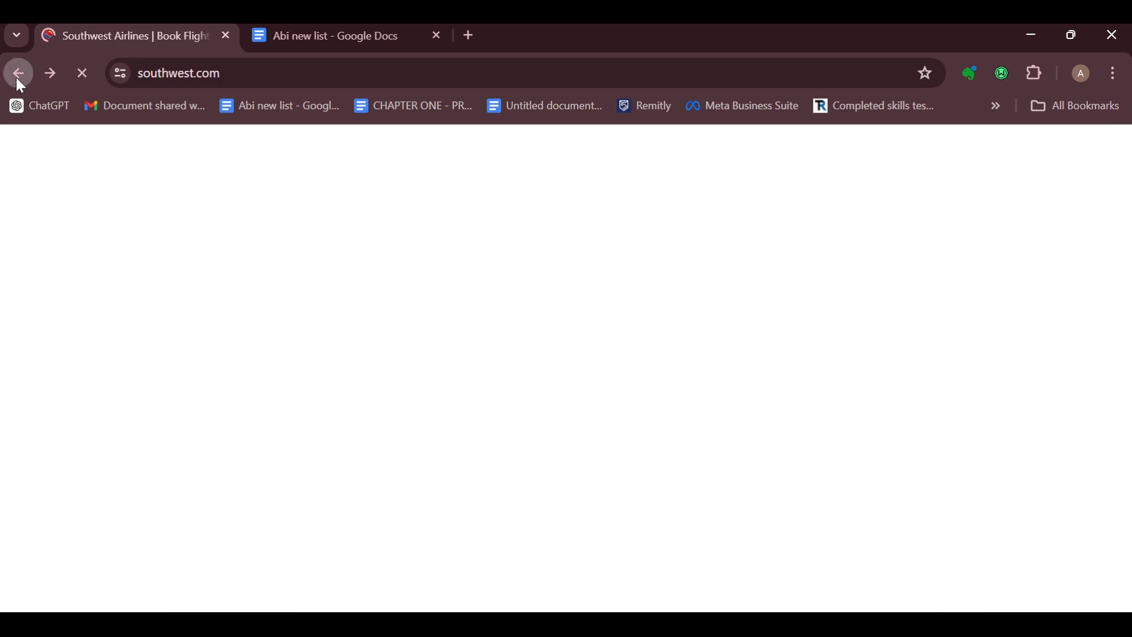